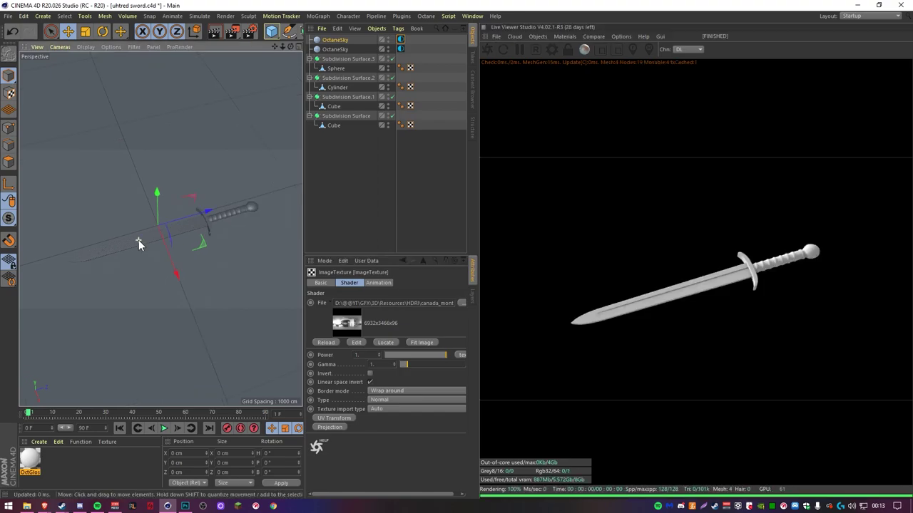
# Orbit the viewport around the sword to view its grip, guard and pommel from a new angle
pyautogui.moveTo(138, 239)
pyautogui.keyDown('alt'); pyautogui.mouseDown()
pyautogui.moveTo(228, 256)
pyautogui.moveTo(145, 288)
pyautogui.mouseUp(); pyautogui.keyUp('alt')
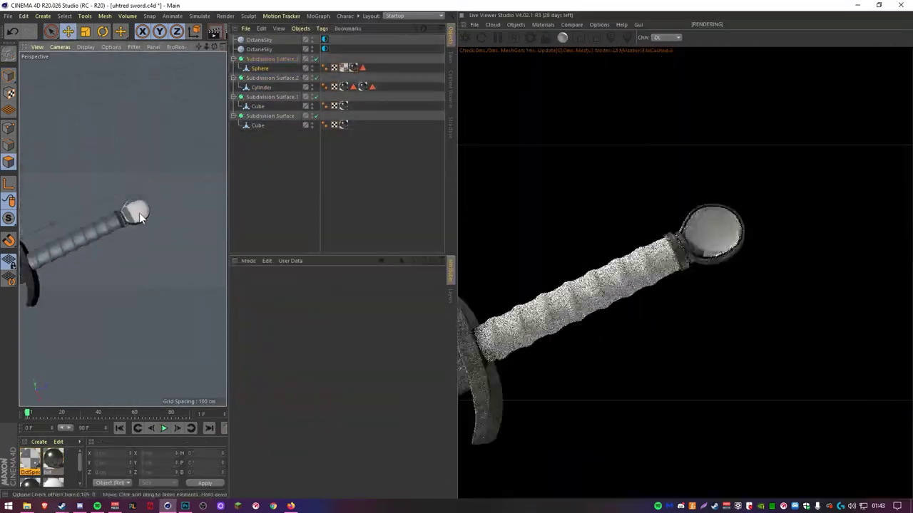
# Display the Reflection settings of the sword material in the Material Editor
pyautogui.click(172, 203)
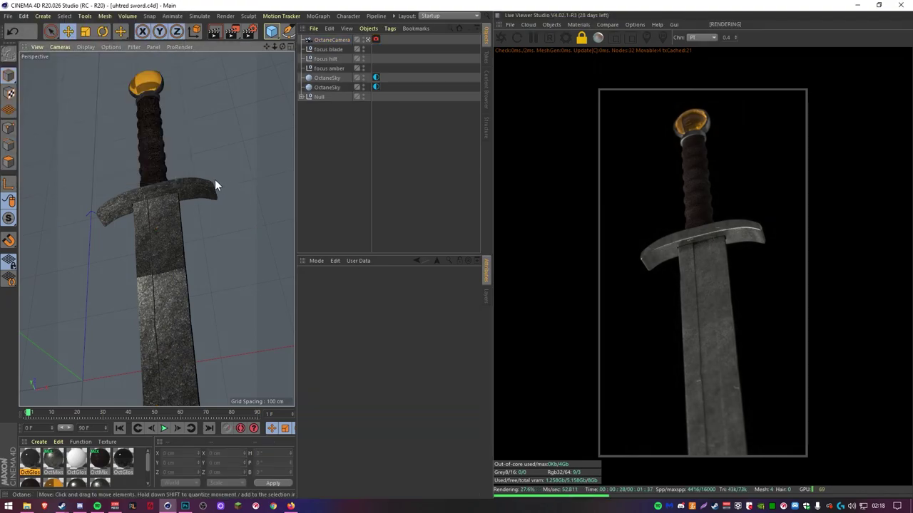
# Orbit the view closer around the sword to check its upright pose
pyautogui.keyDown('alt'); pyautogui.moveTo(215, 184); pyautogui.dragTo(350, 143); pyautogui.keyUp('alt')
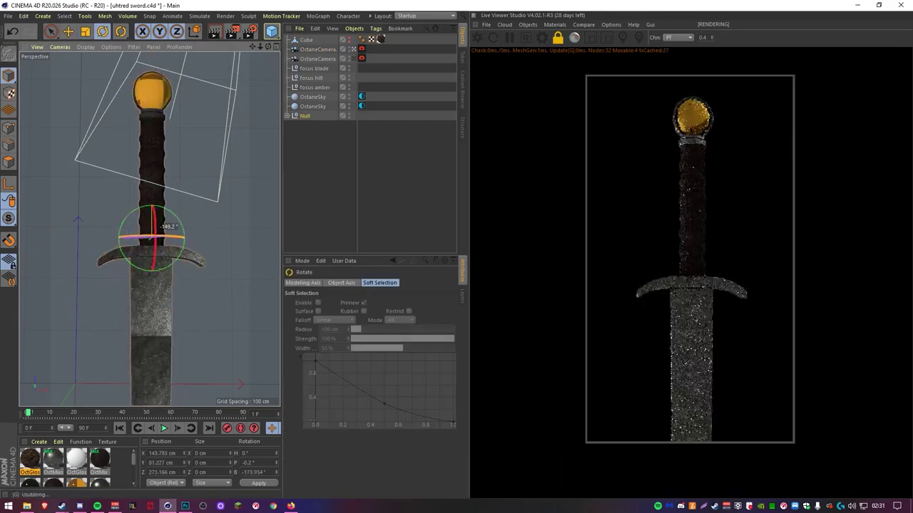
# Bring up the sword render in Photoshop for comparison
pyautogui.click(185, 507)
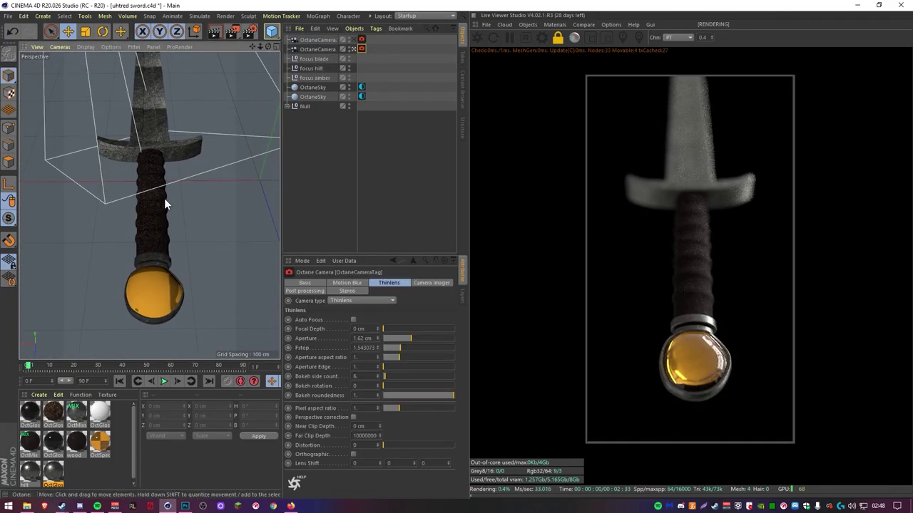
# Open the OctMix material's settings for editing
pyautogui.doubleClick(78, 417)
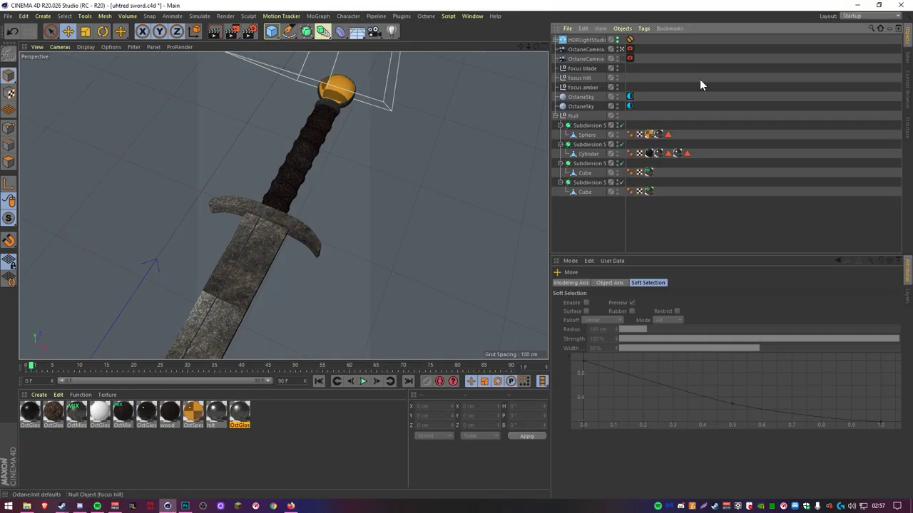
# Launch HDR Light Studio to build the sword's lighting
pyautogui.click(652, 291)
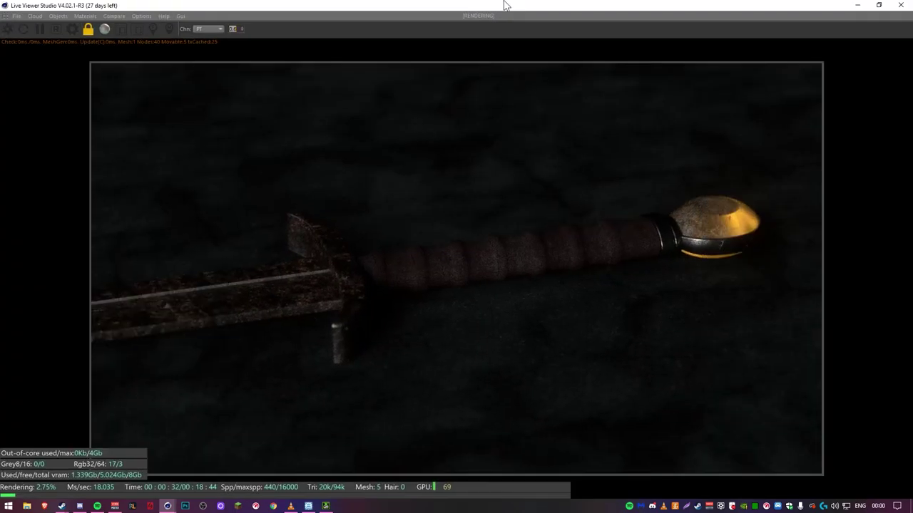
# Shrink the full-size Live Viewer back to a window and toggle the camera's Auto Focus
pyautogui.moveTo(340, 5)
pyautogui.mouseDown()
pyautogui.moveTo(547, 44)
pyautogui.moveTo(371, 37)
pyautogui.mouseUp()
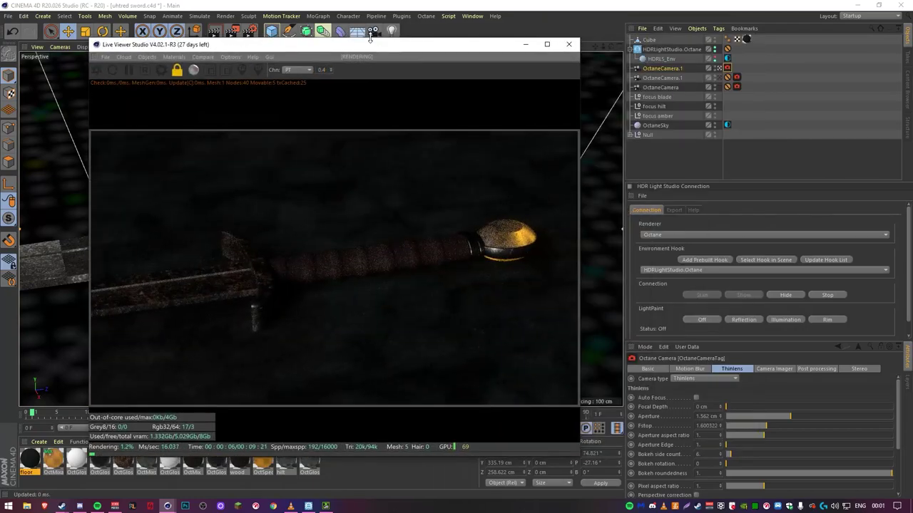
pyautogui.click(696, 398)
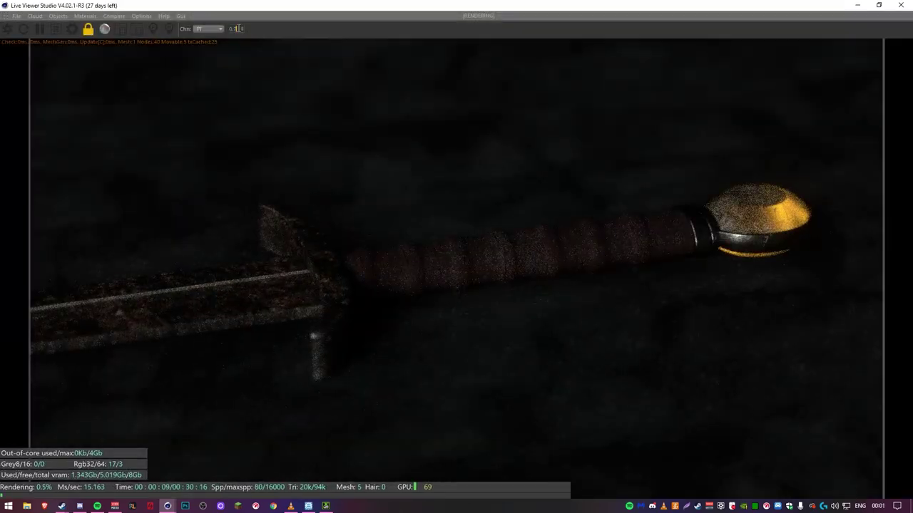